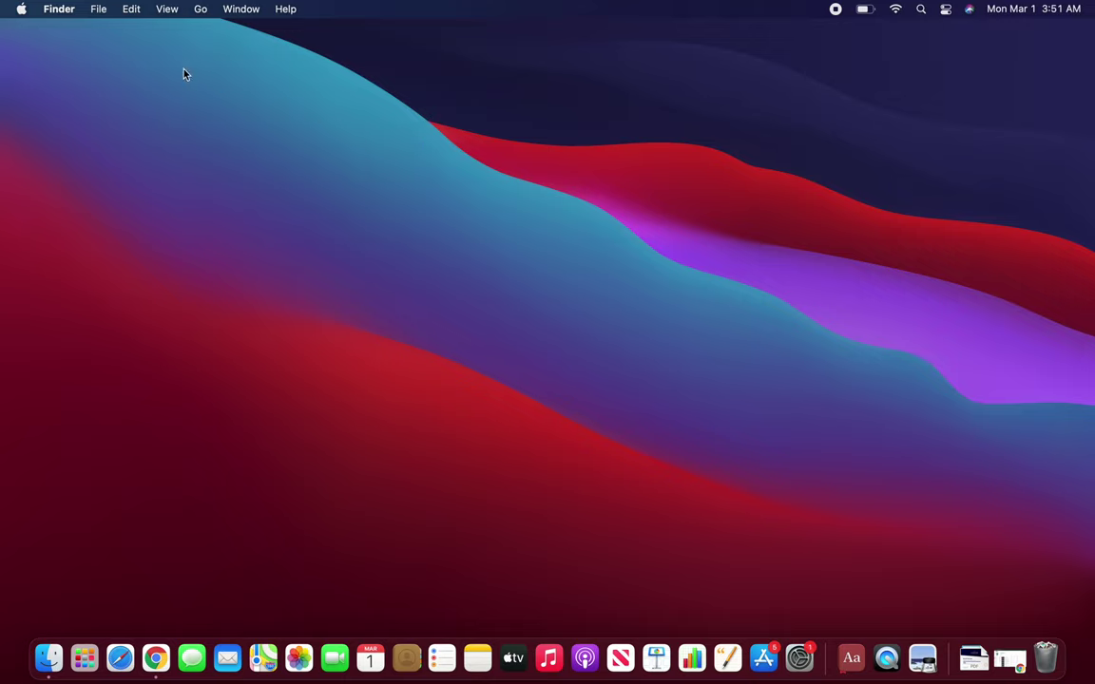
- Check About This Mac shows macOS Big Sur 11.1, then find the 11.2.2 update offered
left_click(21, 9)
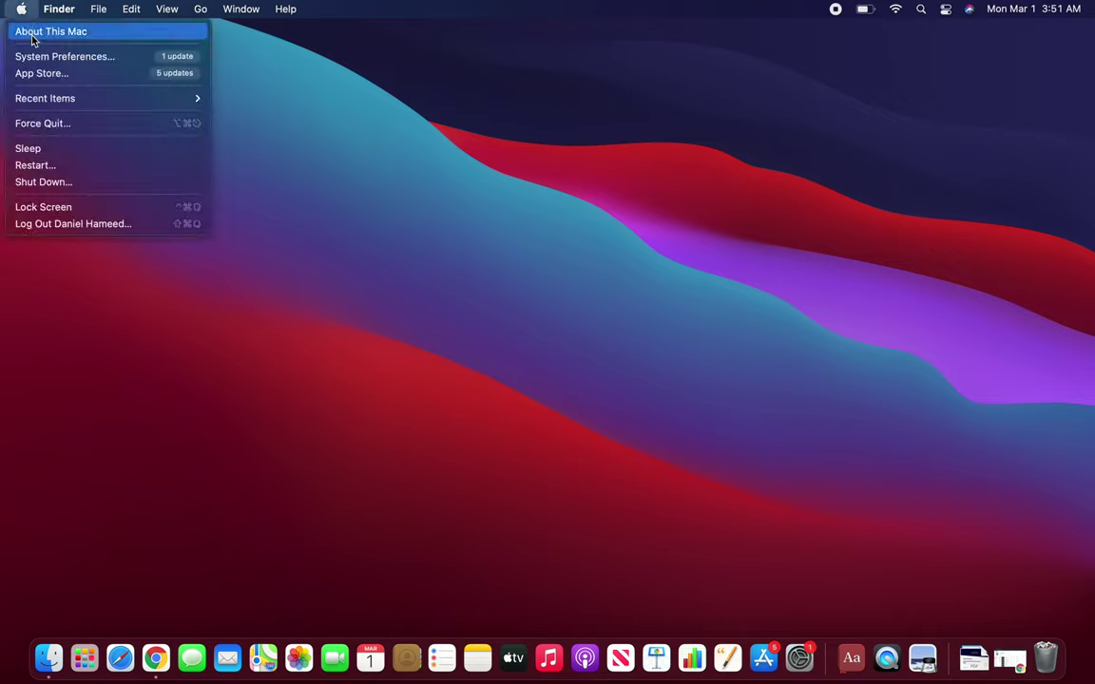
left_click(32, 36)
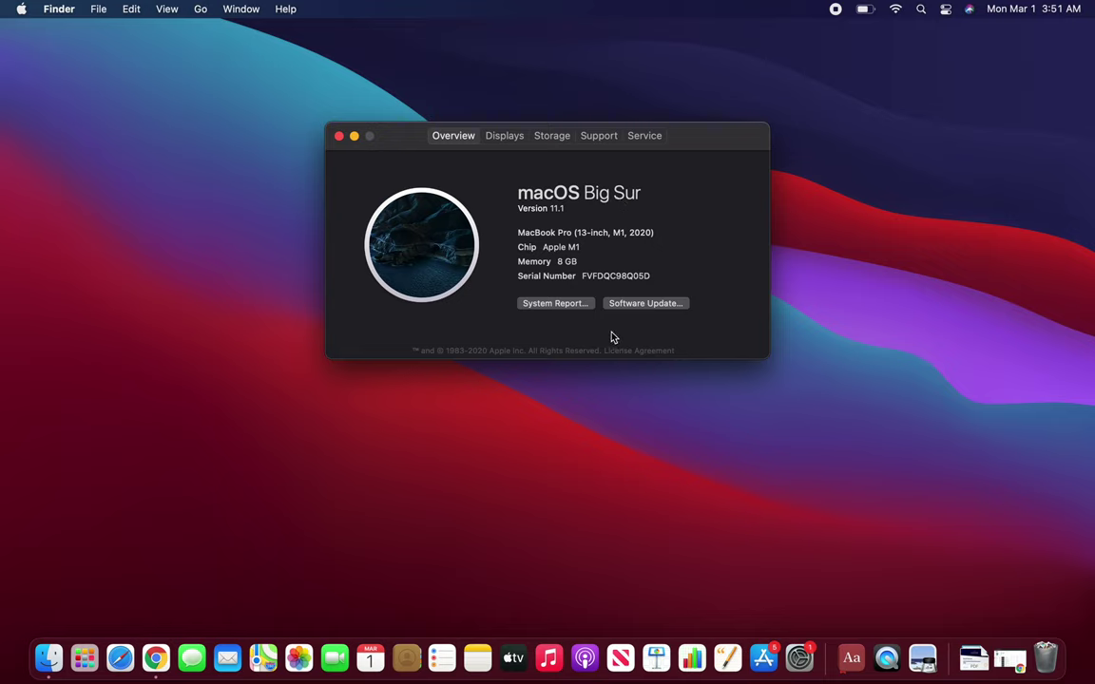
left_click(644, 310)
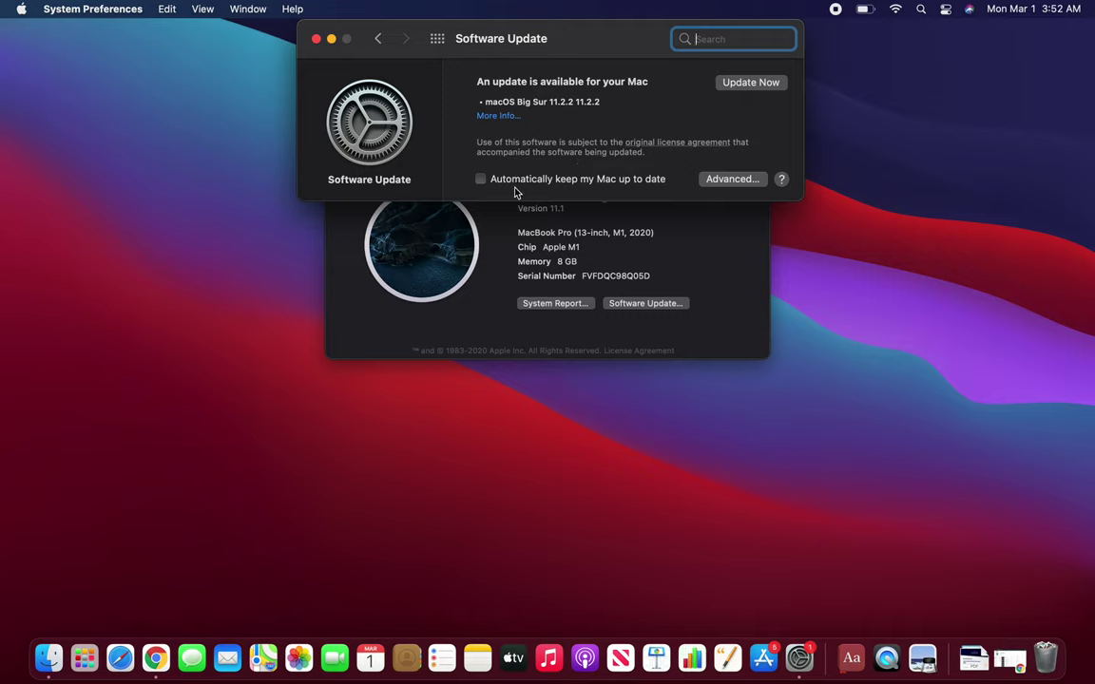
- Close the Software Update and About This Mac windows, then open System Preferences
left_click(316, 39)
left_click(340, 136)
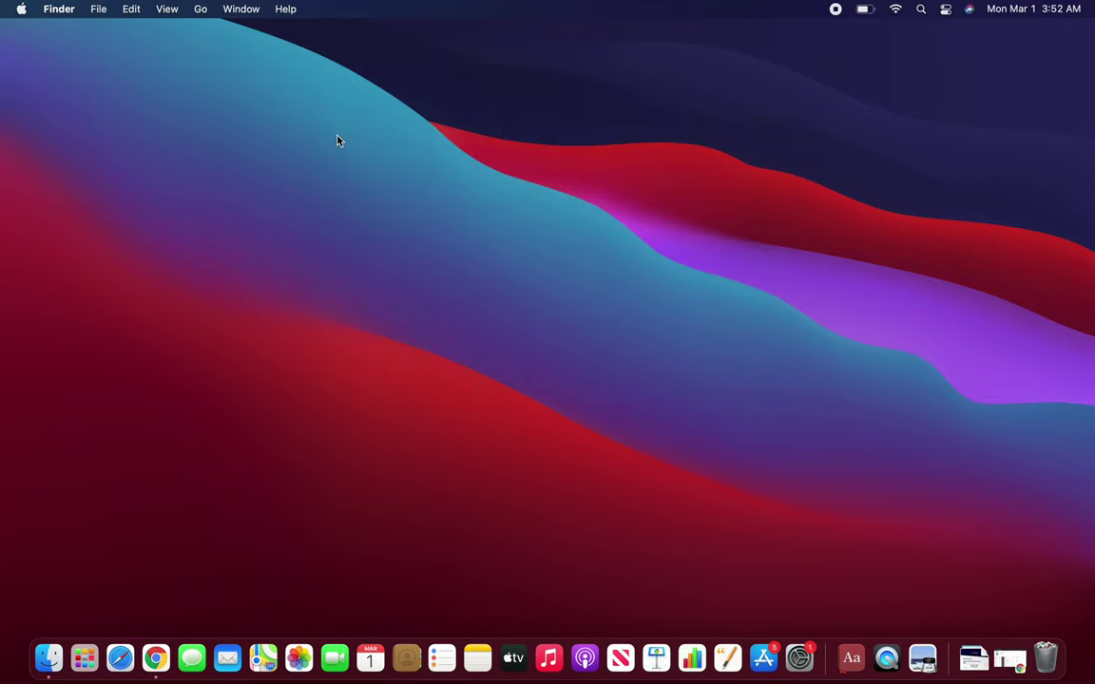
left_click(21, 10)
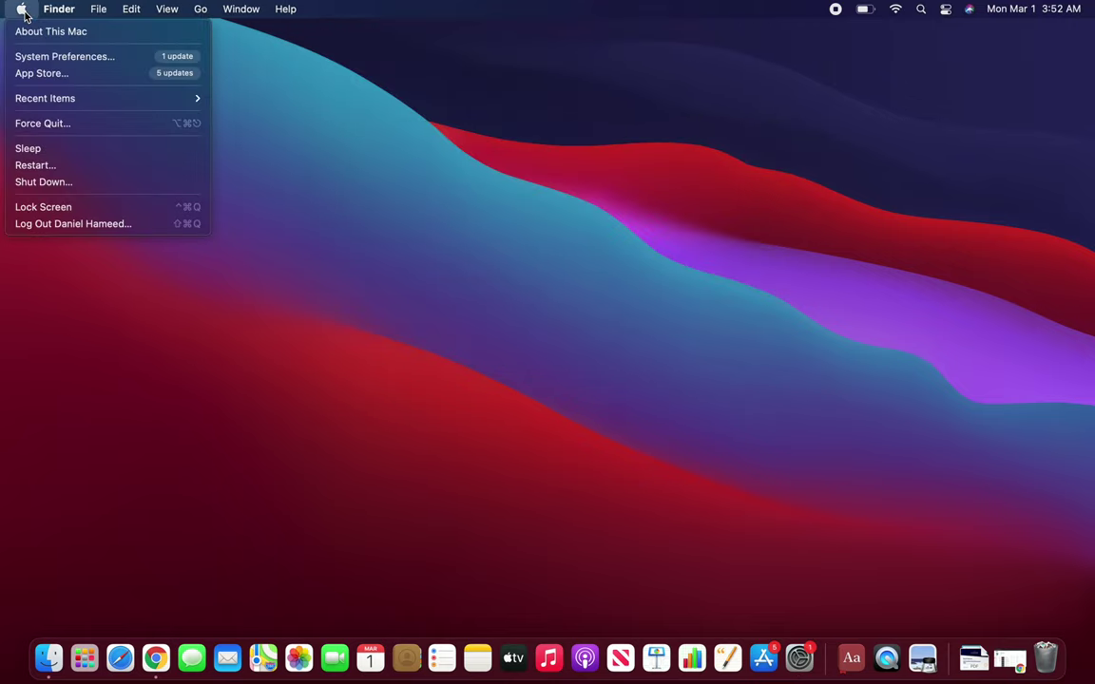
left_click(68, 61)
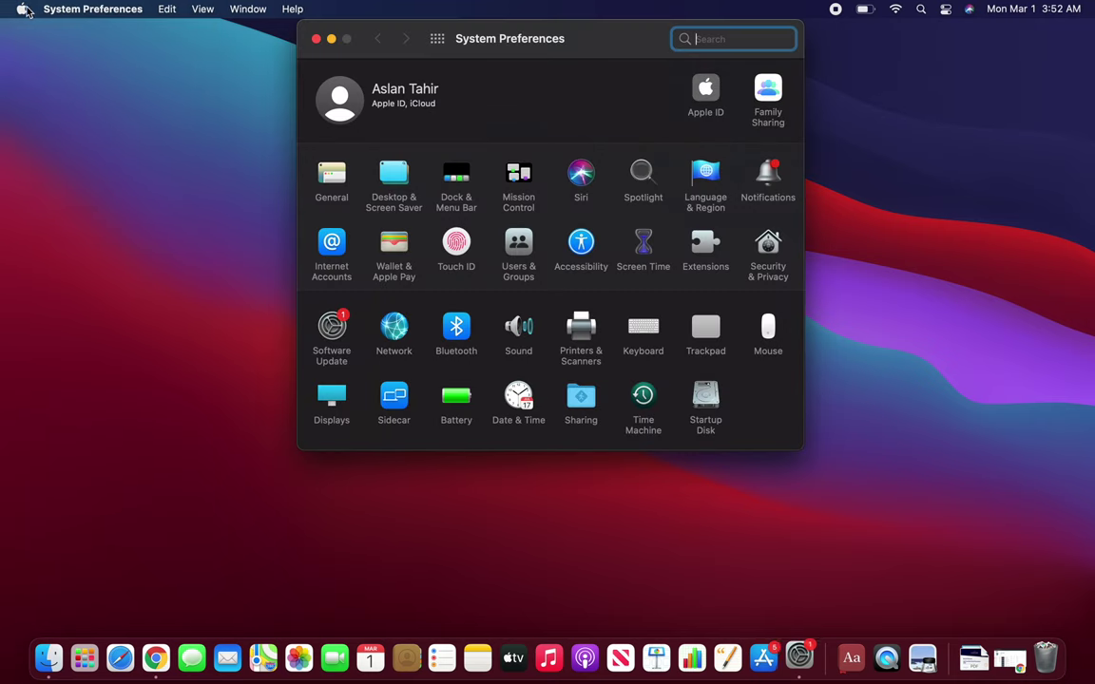
- Recheck Software Update, review and accept its Advanced automatic-update options, then quit System Preferences
left_click(21, 9)
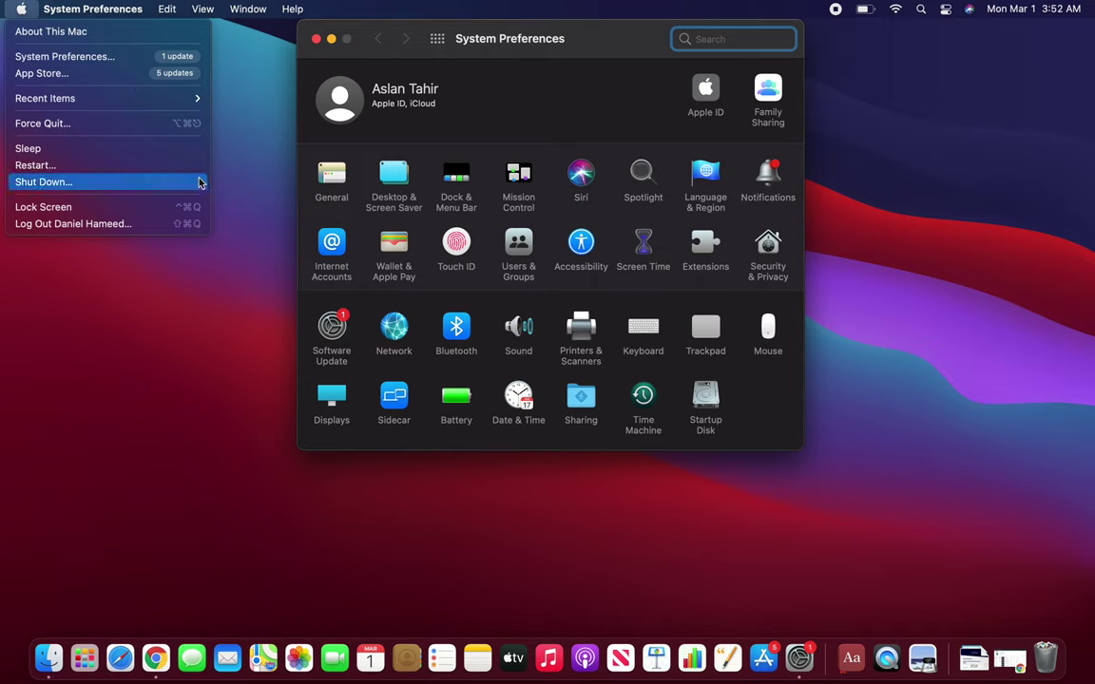
left_click(331, 326)
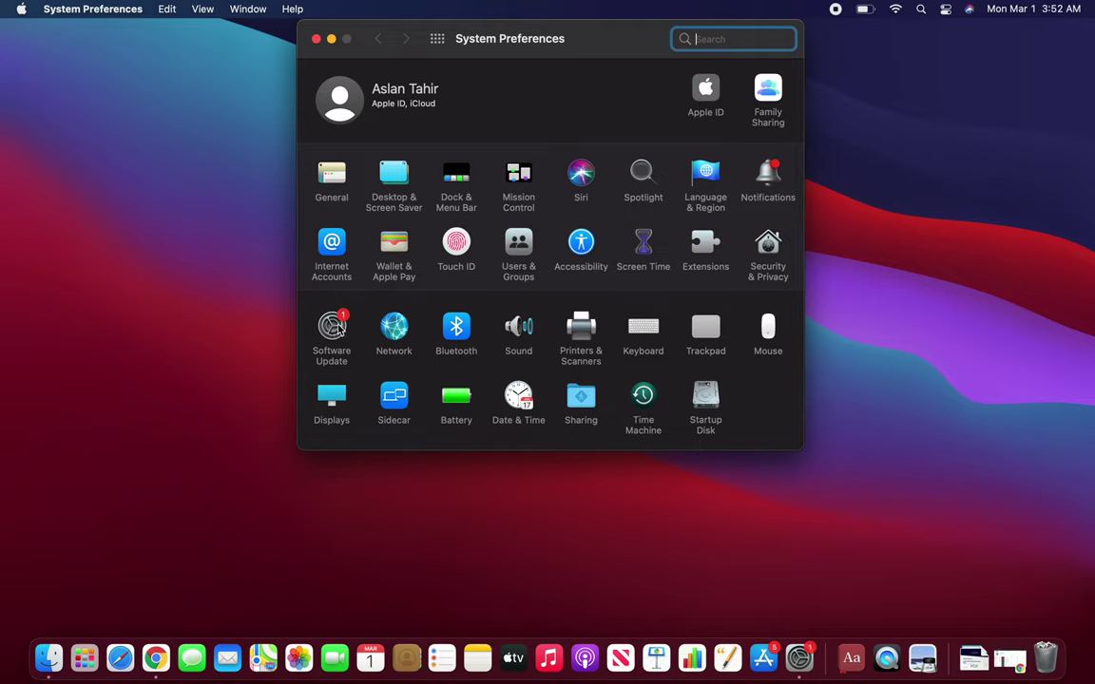
left_click(333, 327)
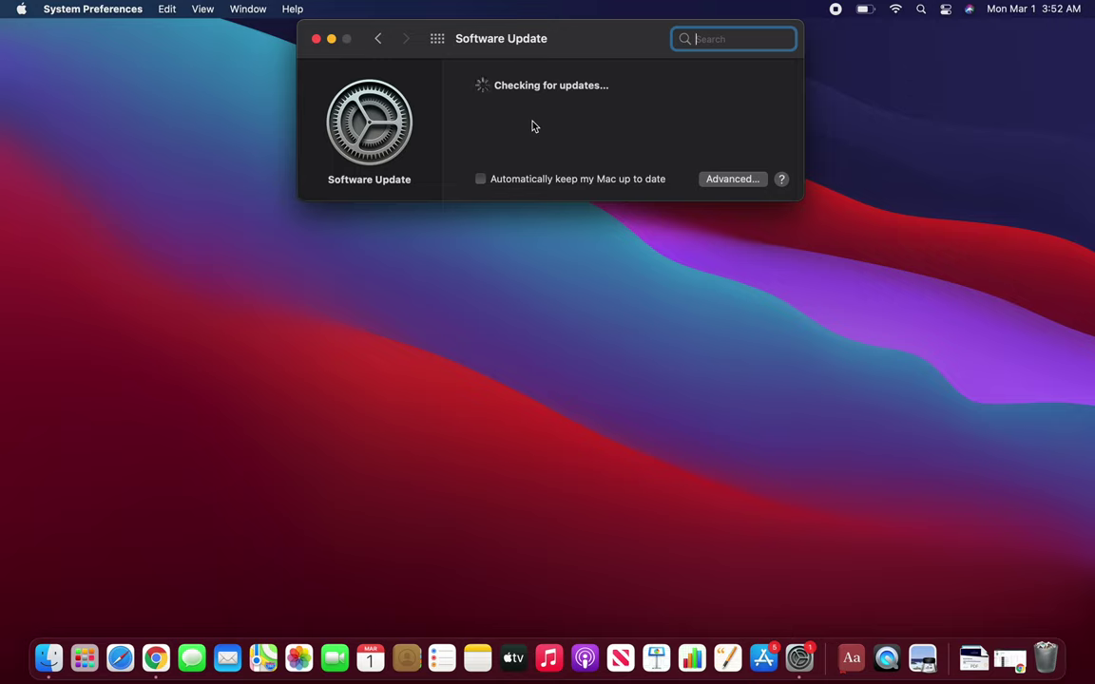
left_click(733, 179)
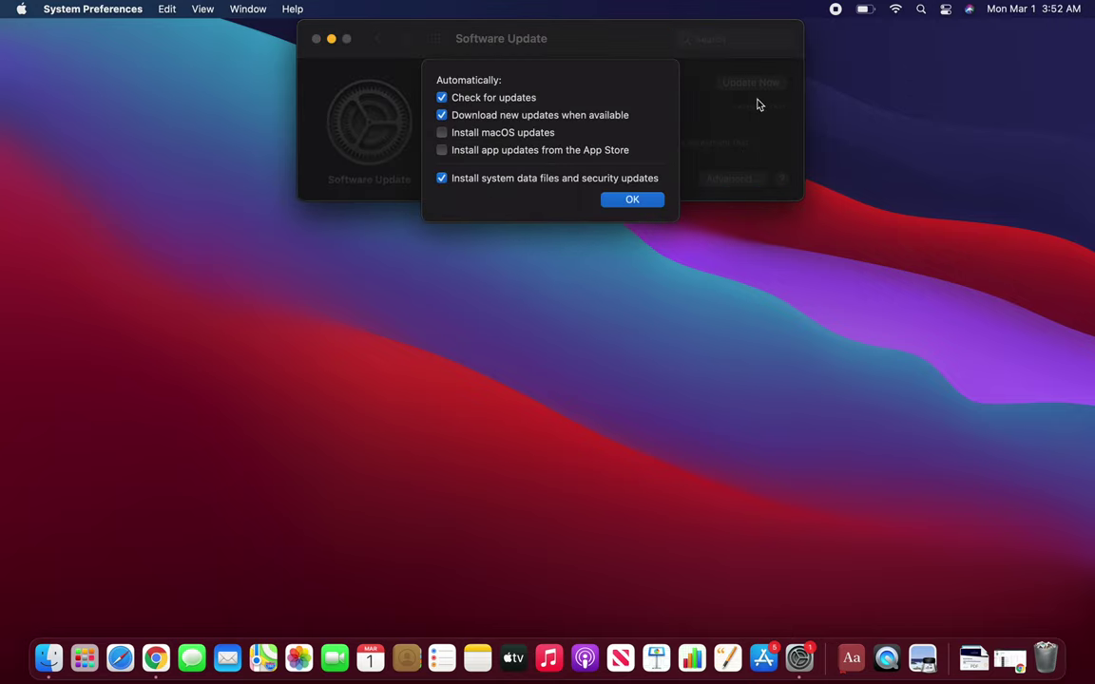
left_click(630, 202)
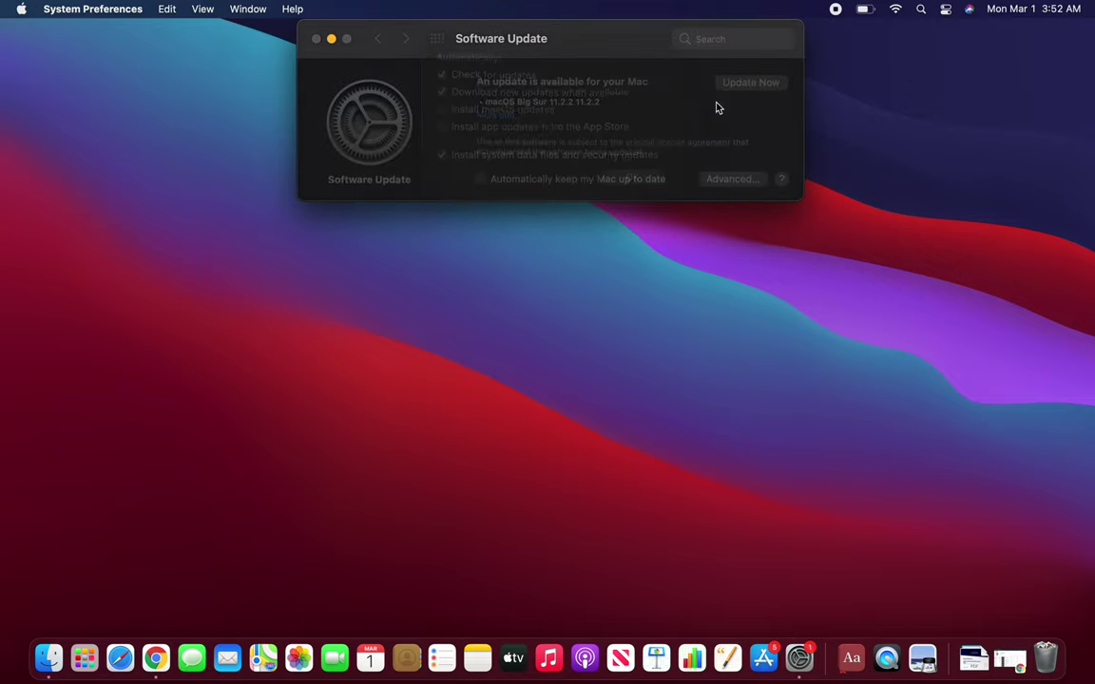
left_click(317, 39)
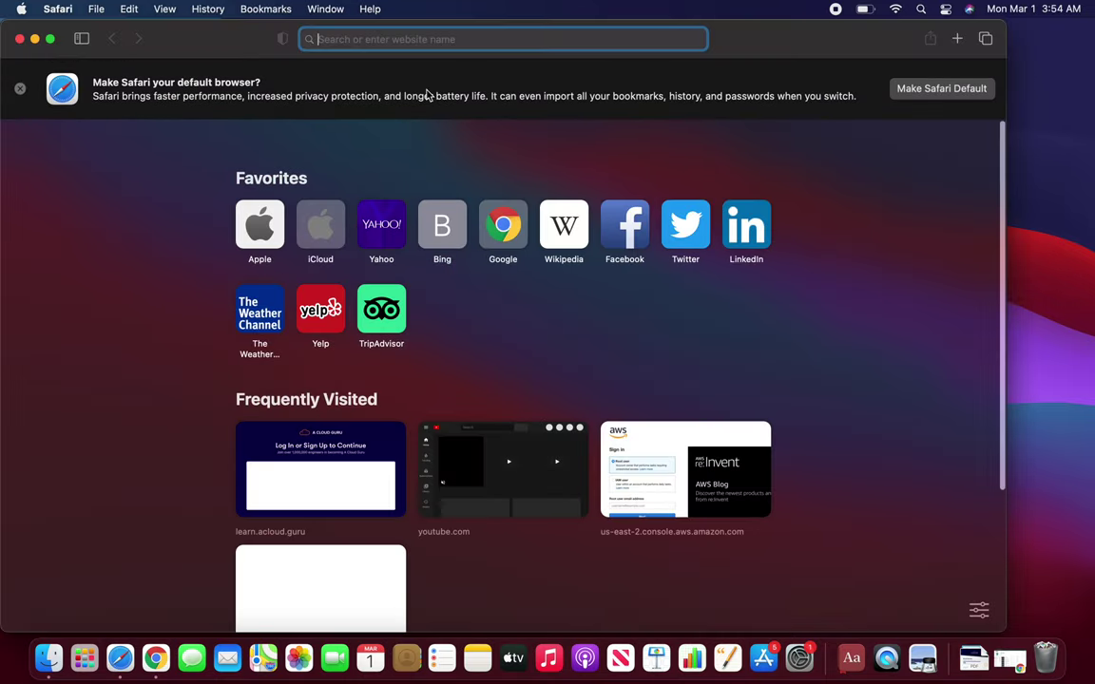
- Search Google for 'apple how to upgrade' from Safari's address bar
type("apple how to ")
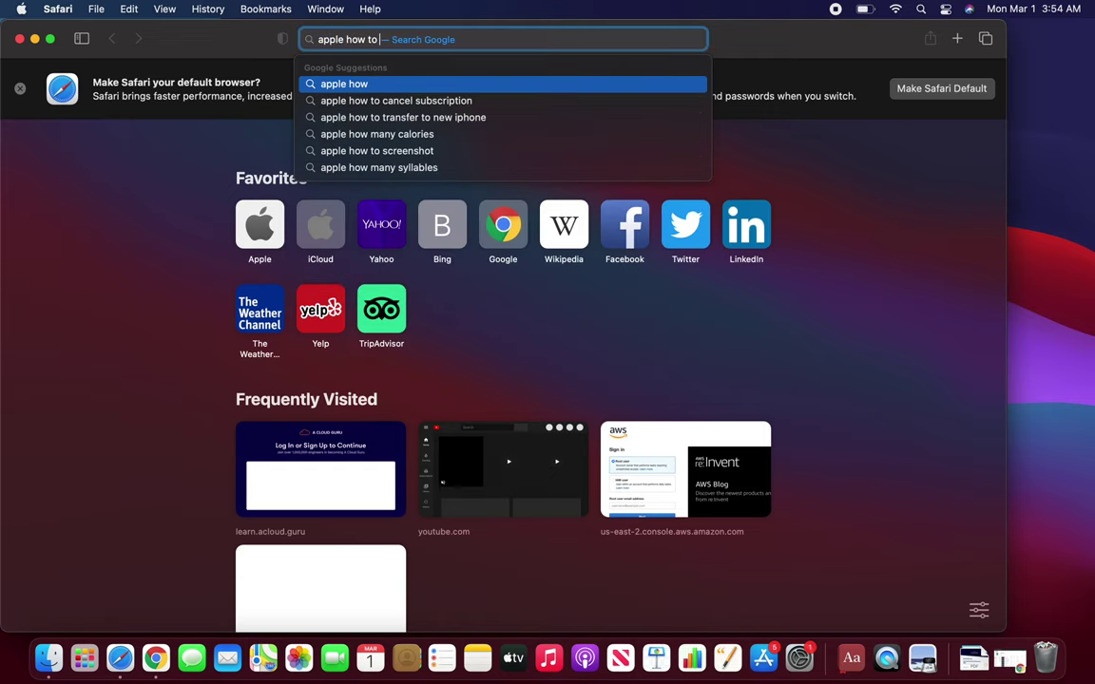
type("upgrade")
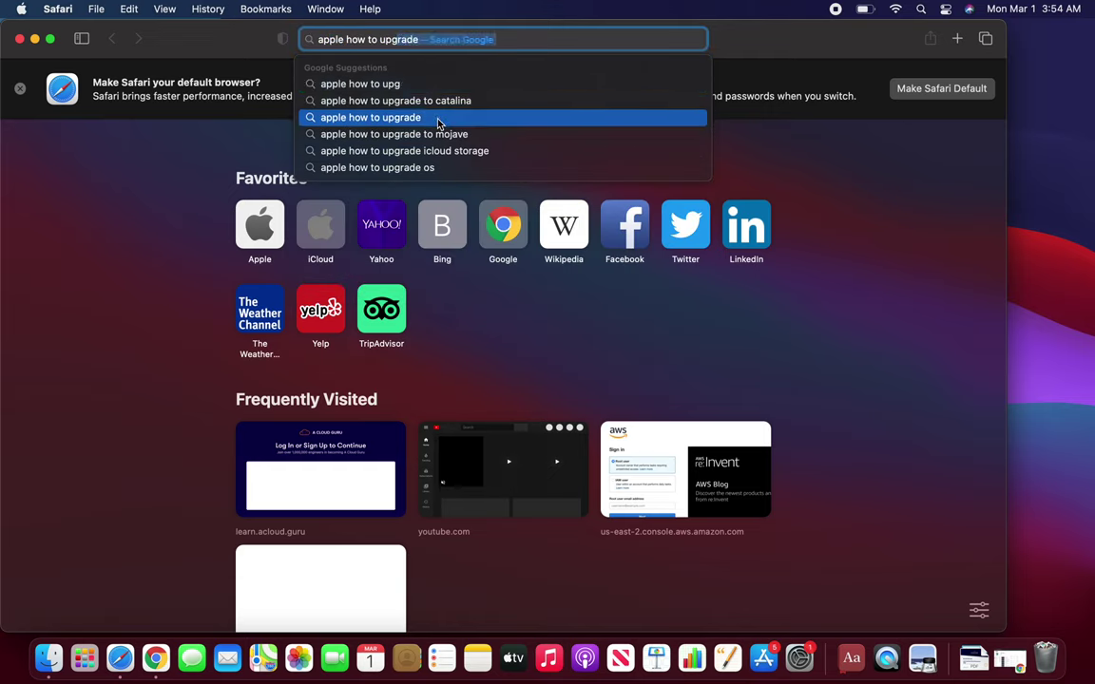
left_click(439, 119)
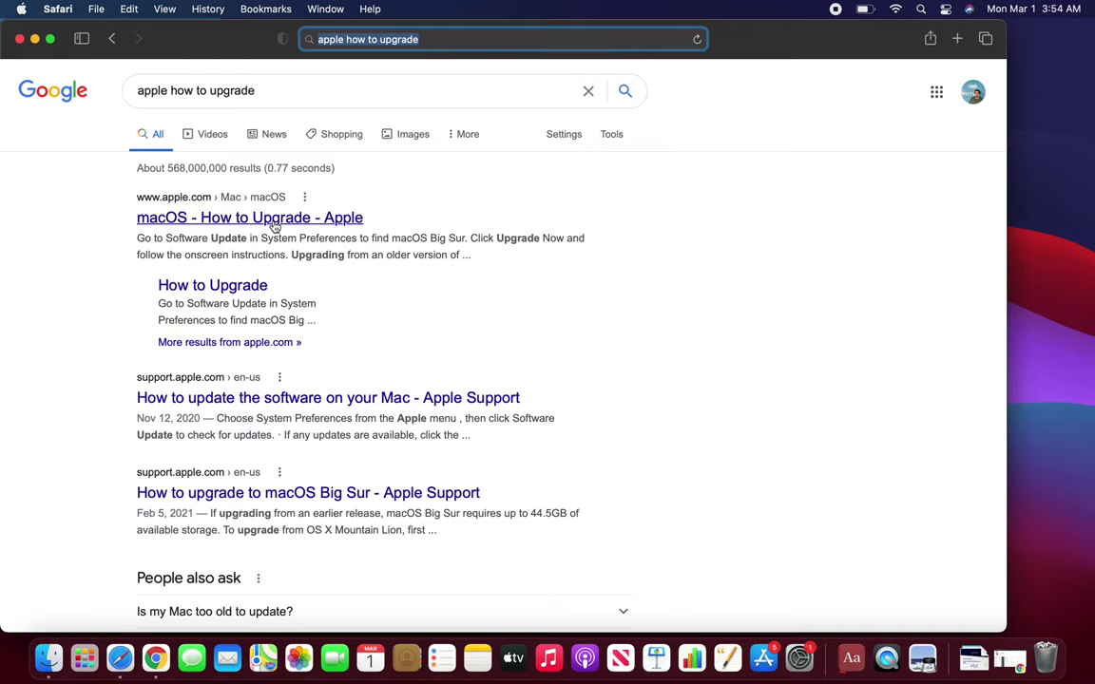
- Read Apple's Upgrade to macOS Big Sur page down through supported models and upgrade steps
left_click(274, 225)
scroll(351, 244, "down", 3)
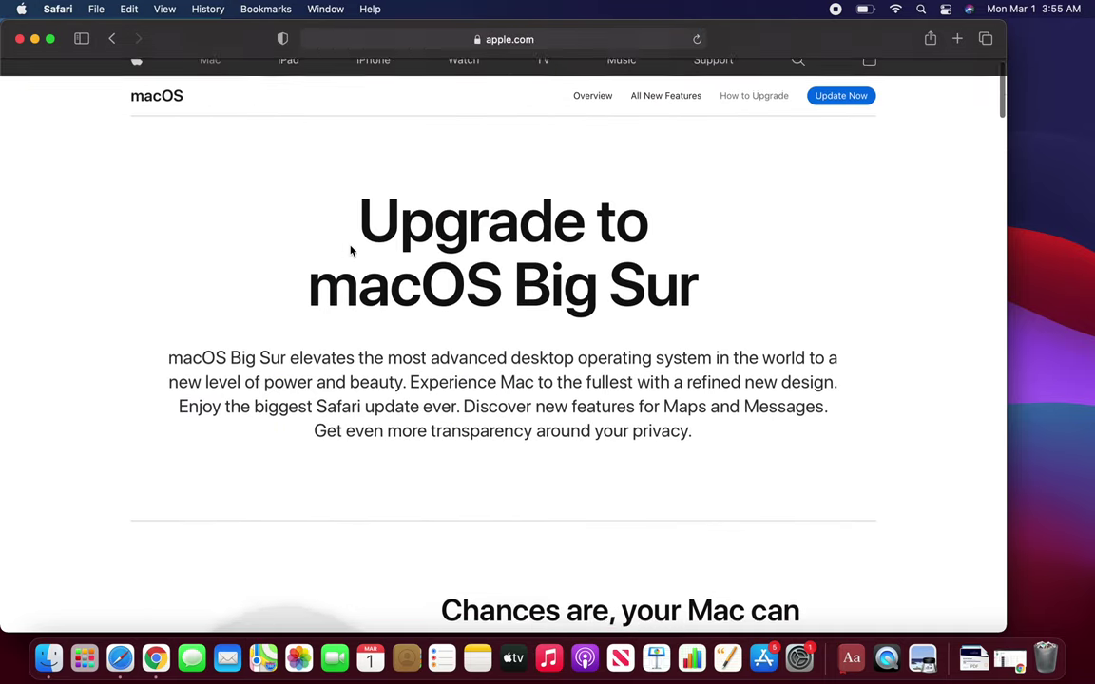
scroll(350, 245, "down", 2)
scroll(349, 245, "down", 3)
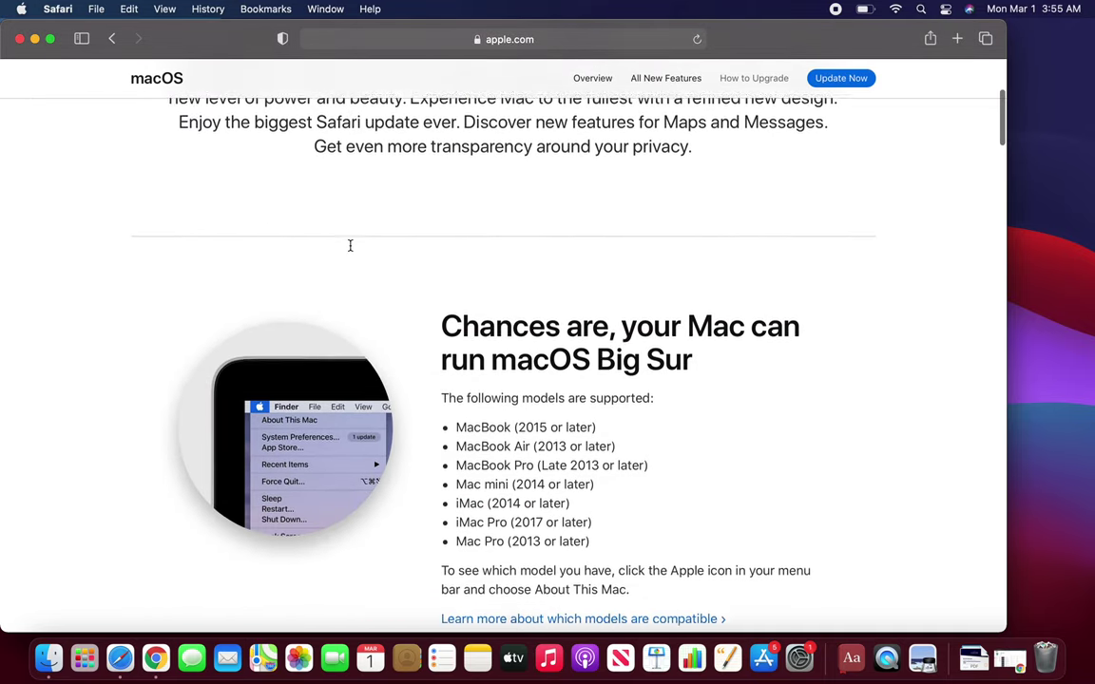
scroll(350, 246, "down", 1)
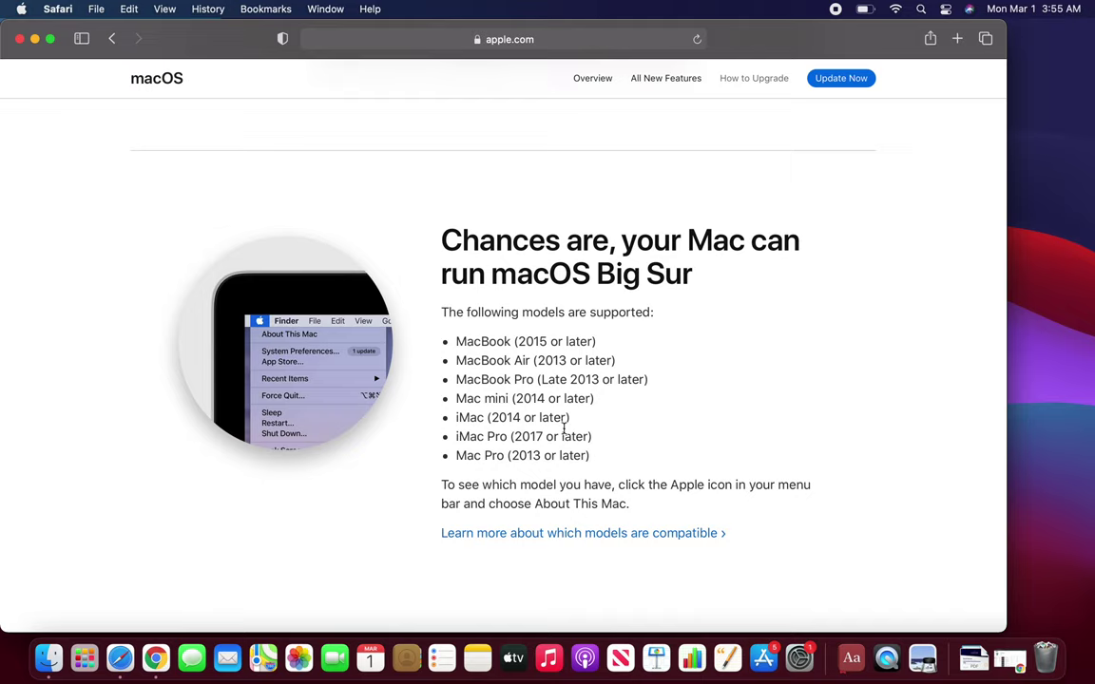
scroll(564, 430, "down", 1)
scroll(562, 427, "down", 2)
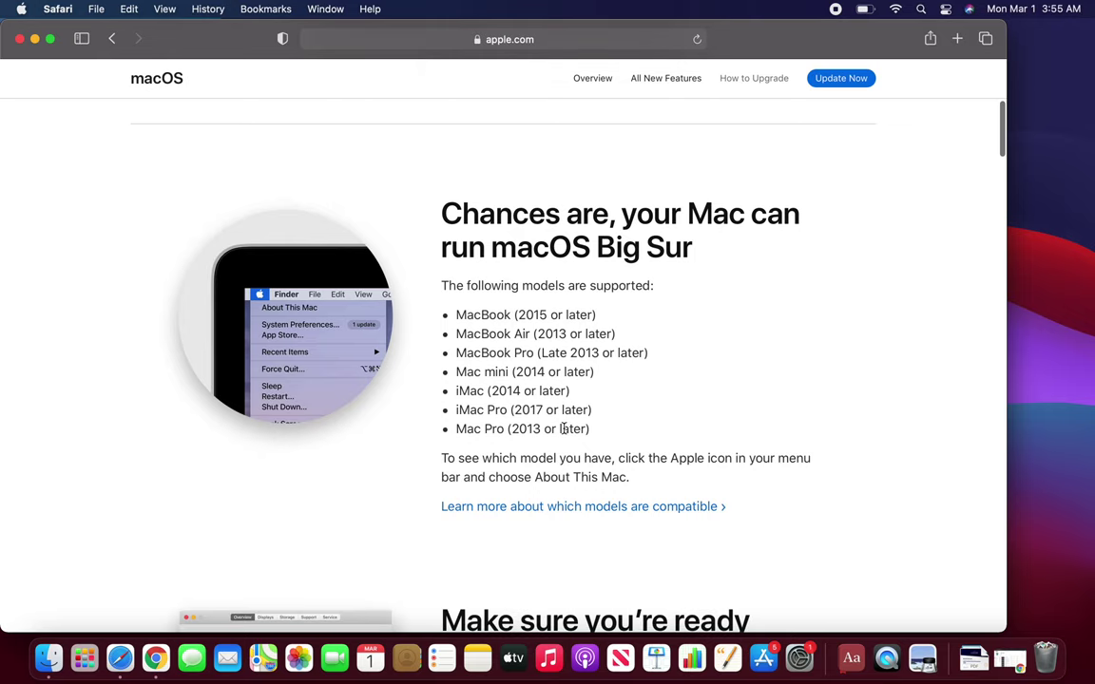
scroll(570, 418, "down", 5)
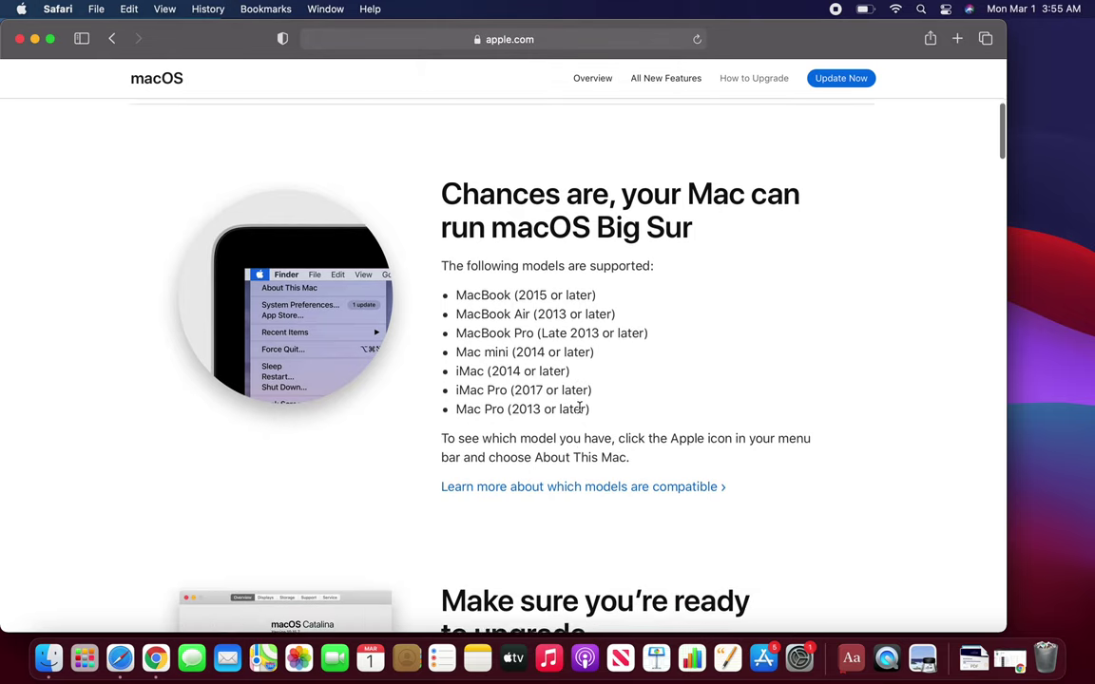
scroll(579, 407, "down", 3)
scroll(578, 407, "down", 8)
scroll(579, 407, "down", 8)
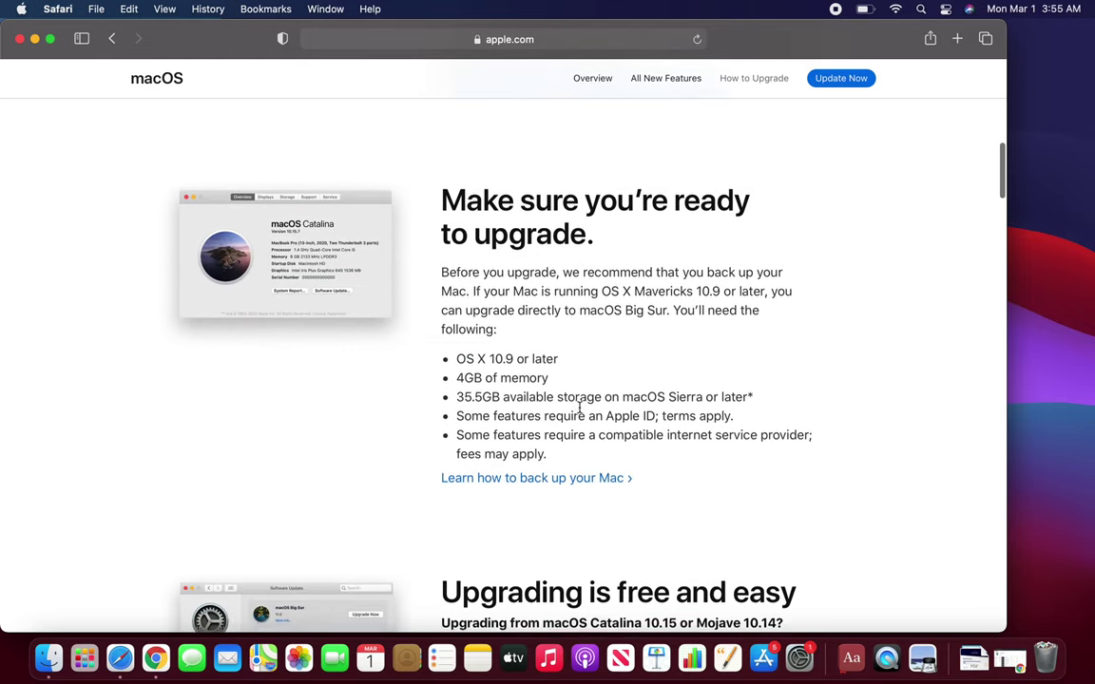
scroll(579, 407, "down", 1)
scroll(579, 408, "down", 10)
- Scroll back up the upgrade page and close the Safari window
scroll(579, 411, "up", 3)
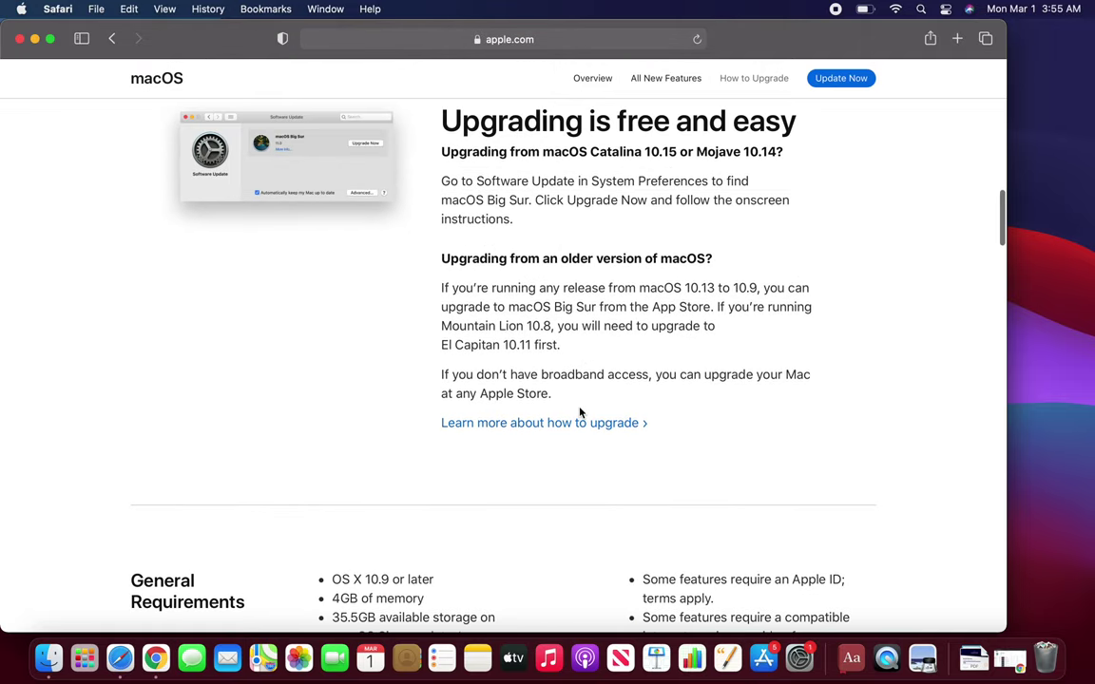
scroll(580, 413, "up", 1)
scroll(579, 414, "up", 1)
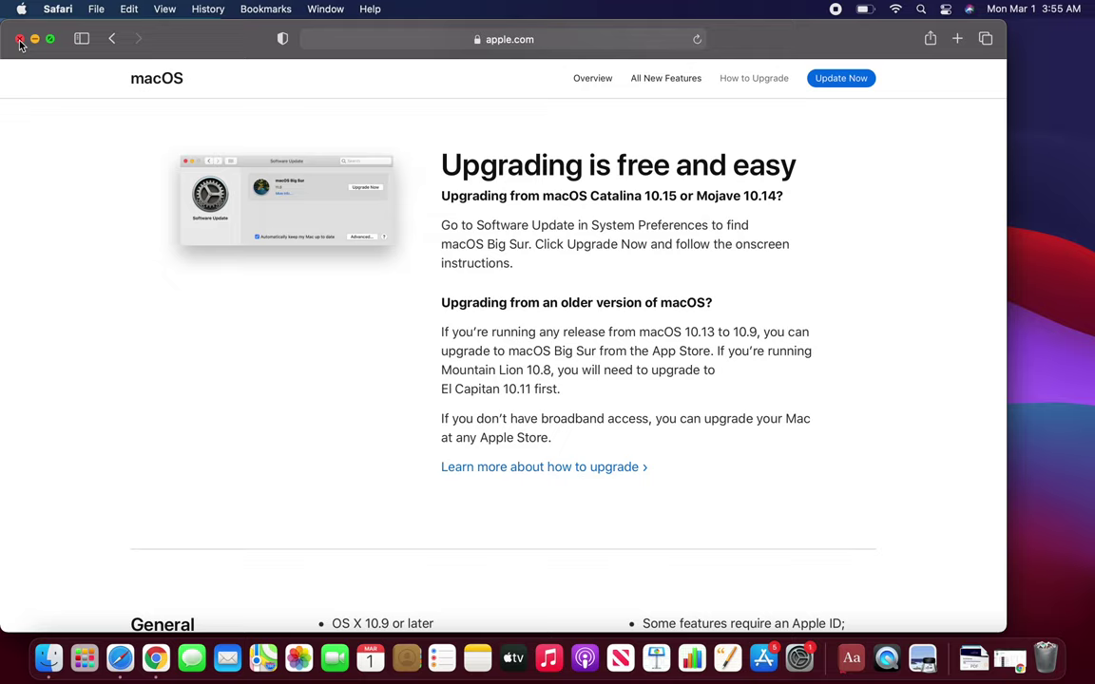
left_click(19, 39)
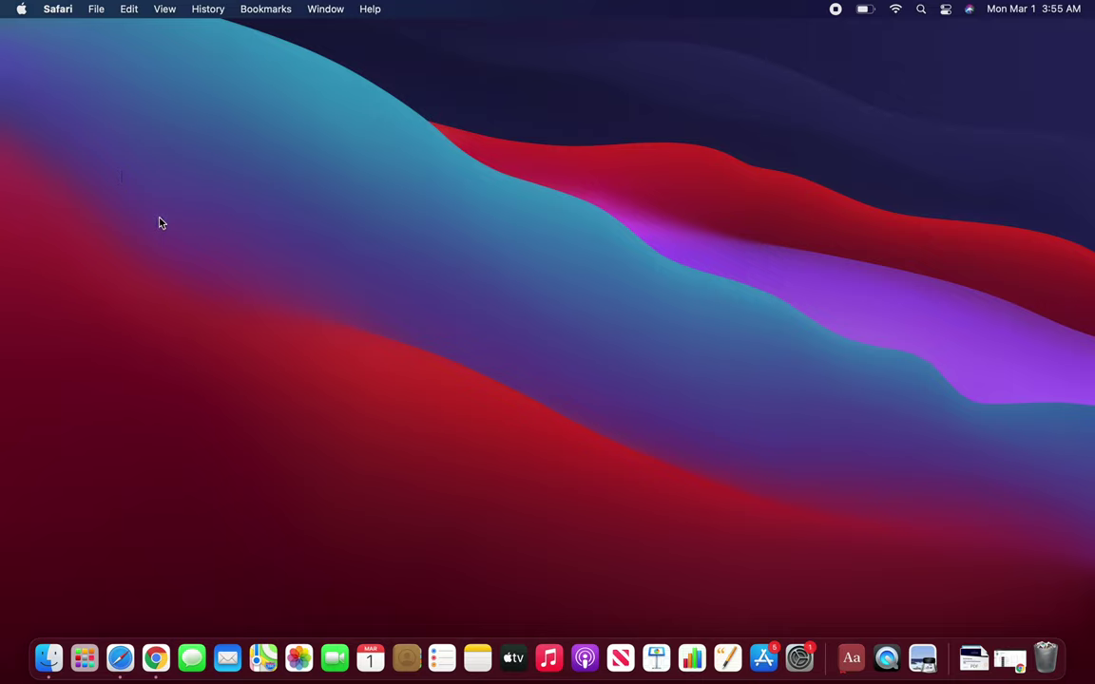